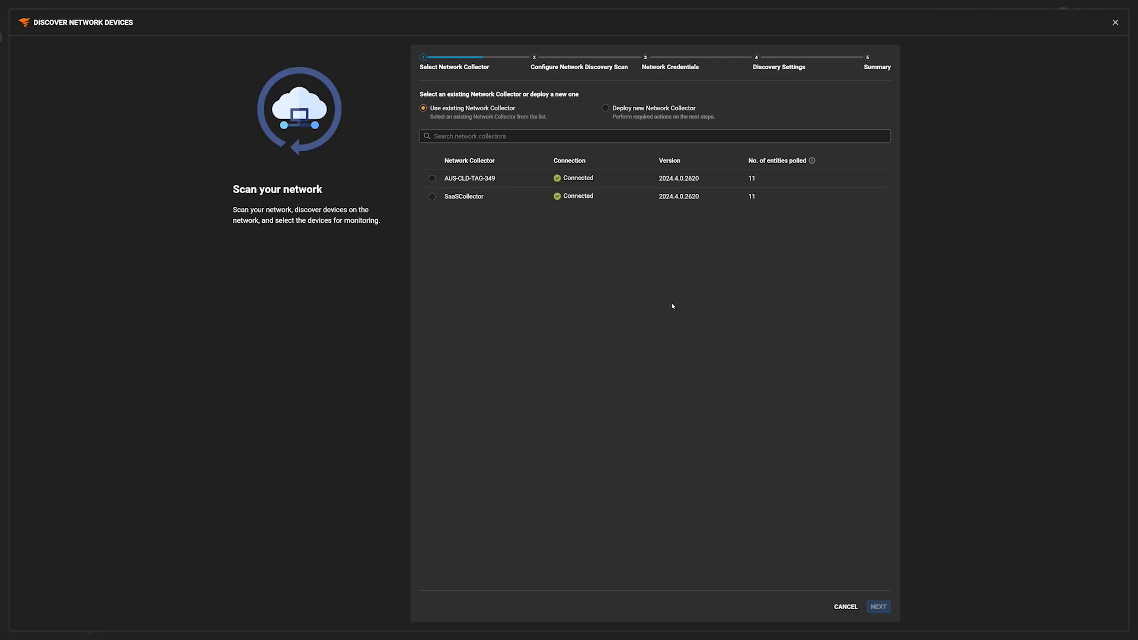
- Choose SaaSCollector as the network collector and advance to the scan configuration
click(433, 197)
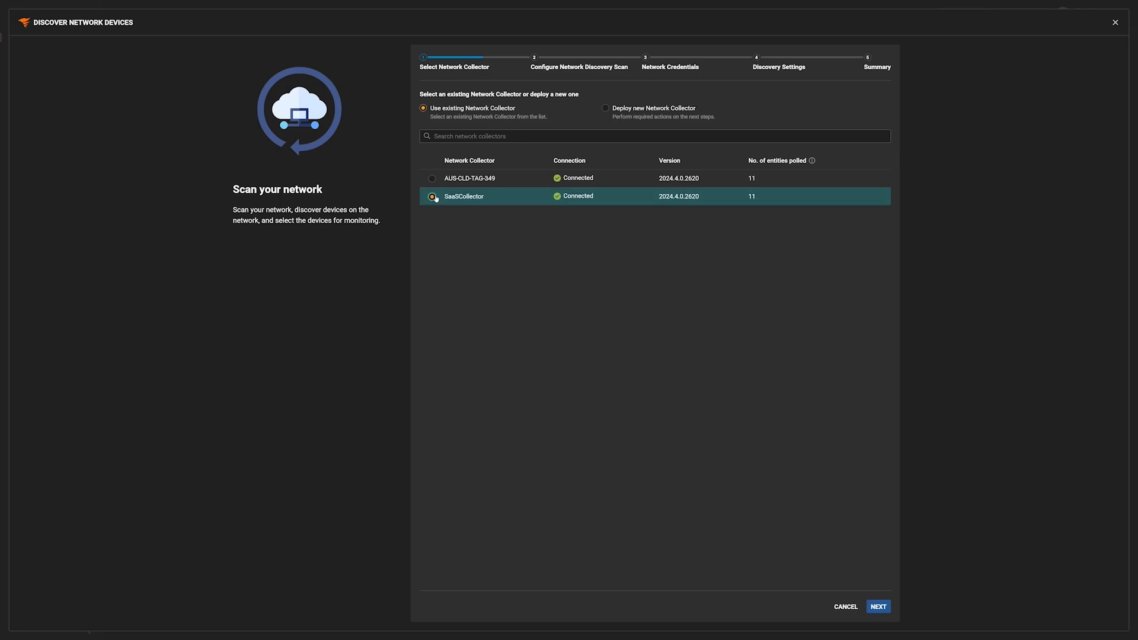
click(878, 607)
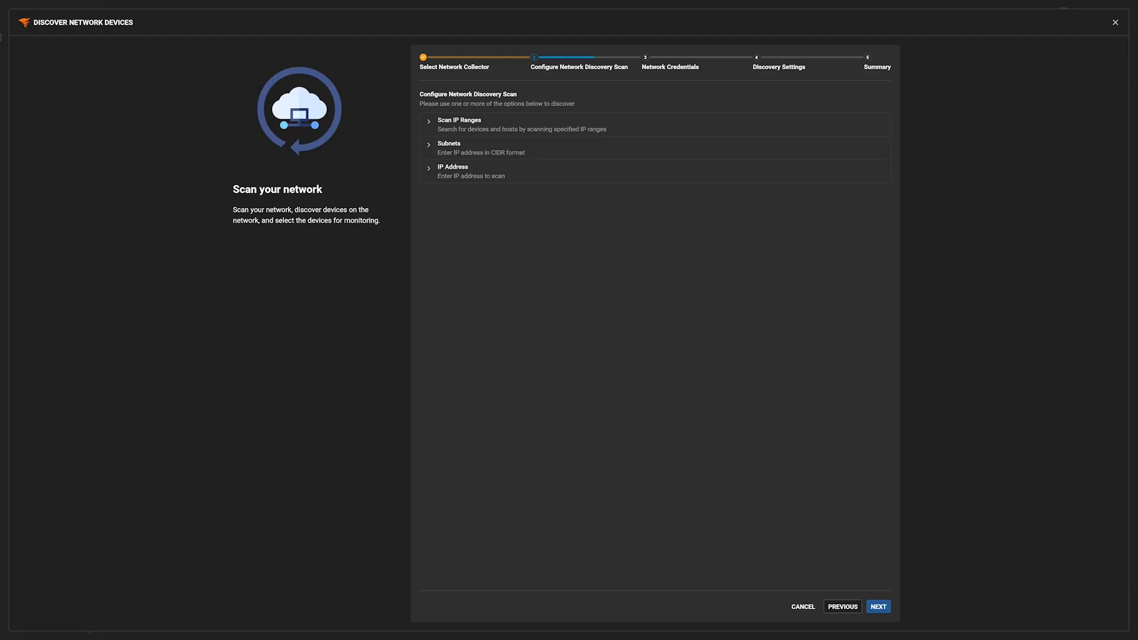
- Add the subnet 10.199.6.1/24 to the discovery scan and continue
click(431, 148)
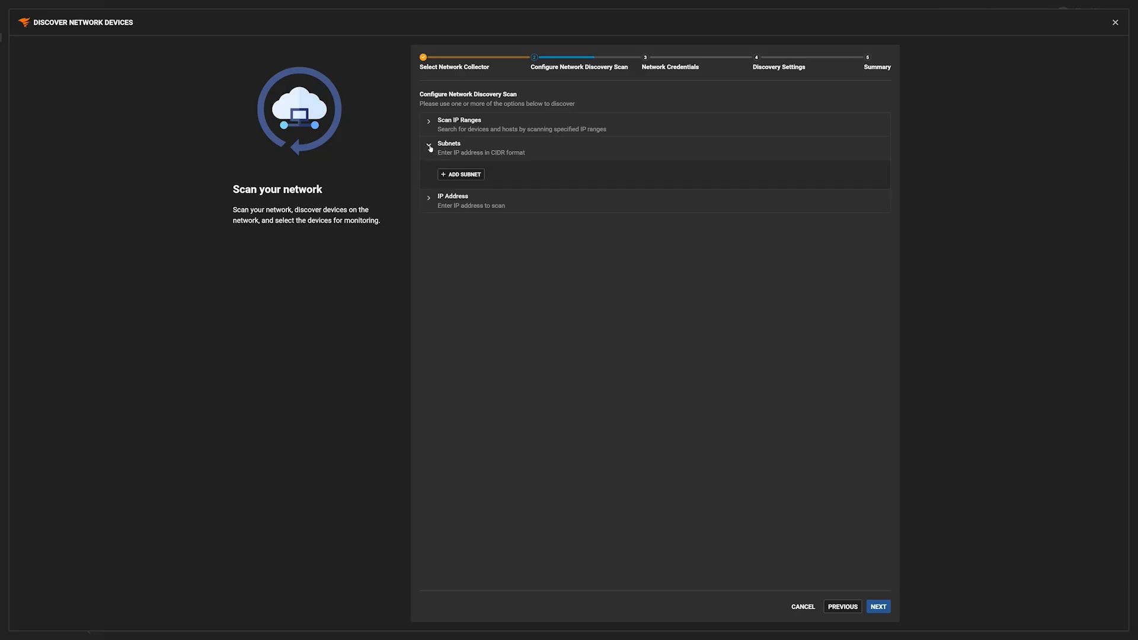
click(455, 176)
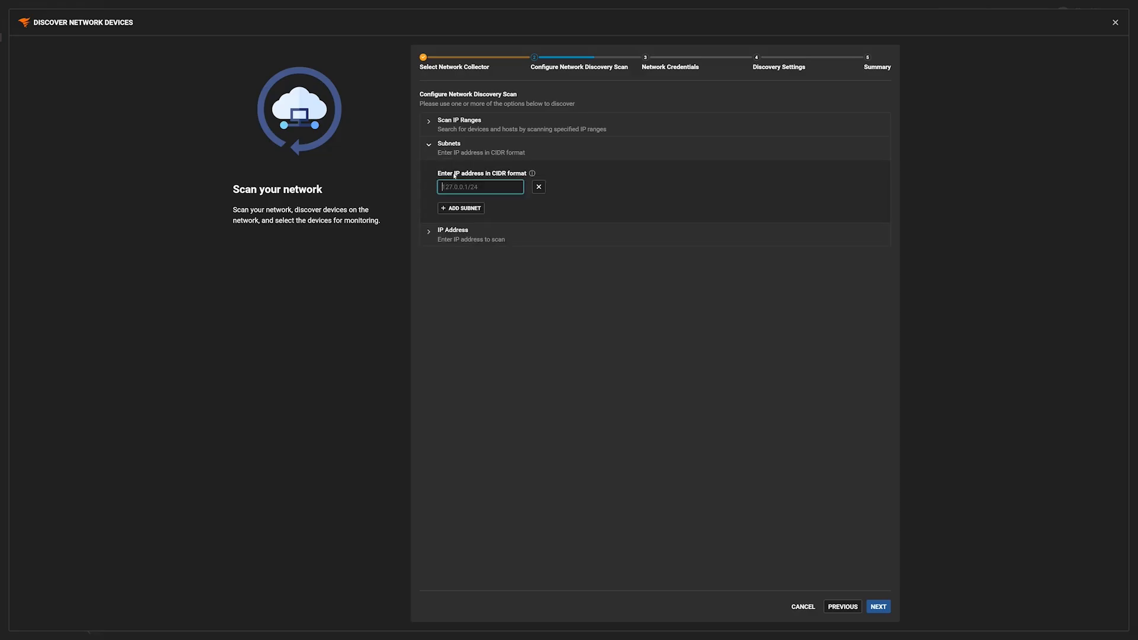
text(10.)
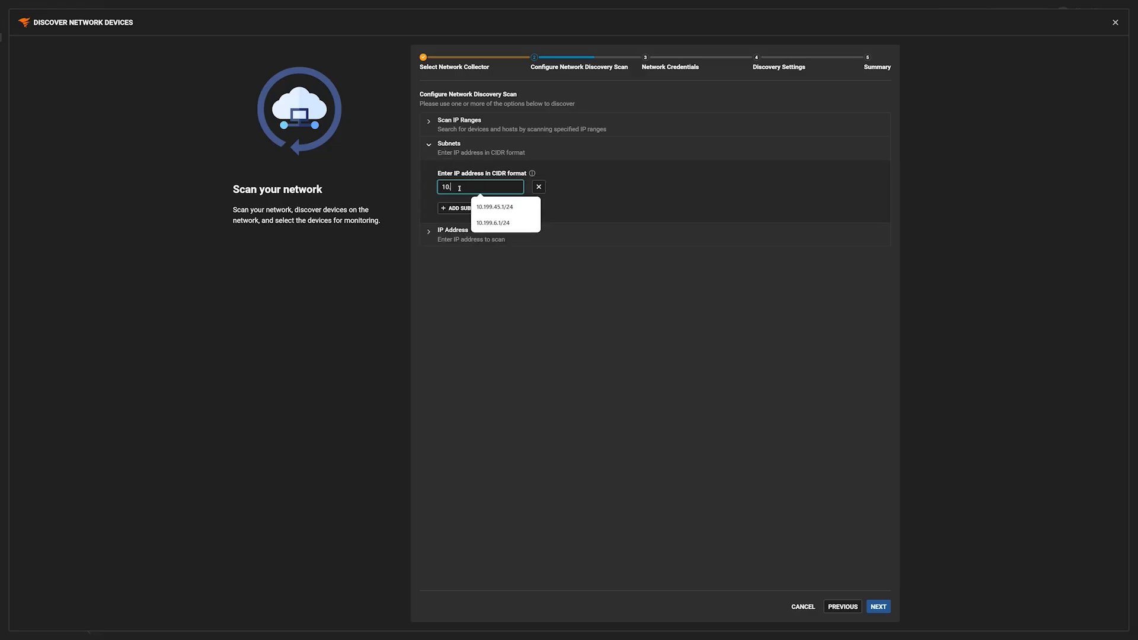
text(199.6.1/24)
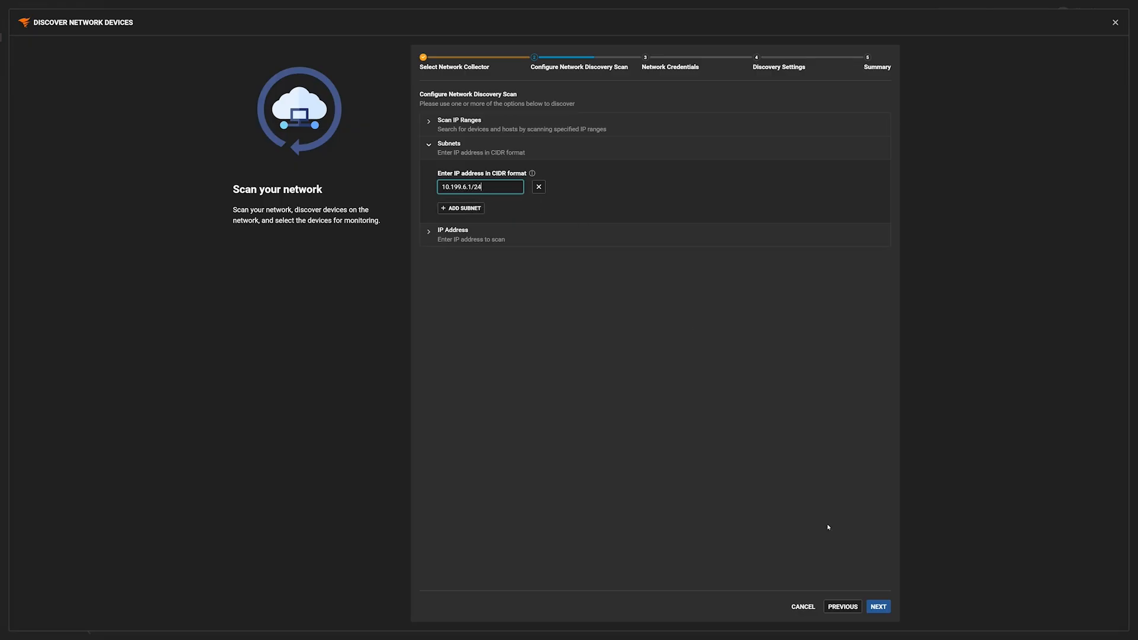
click(876, 606)
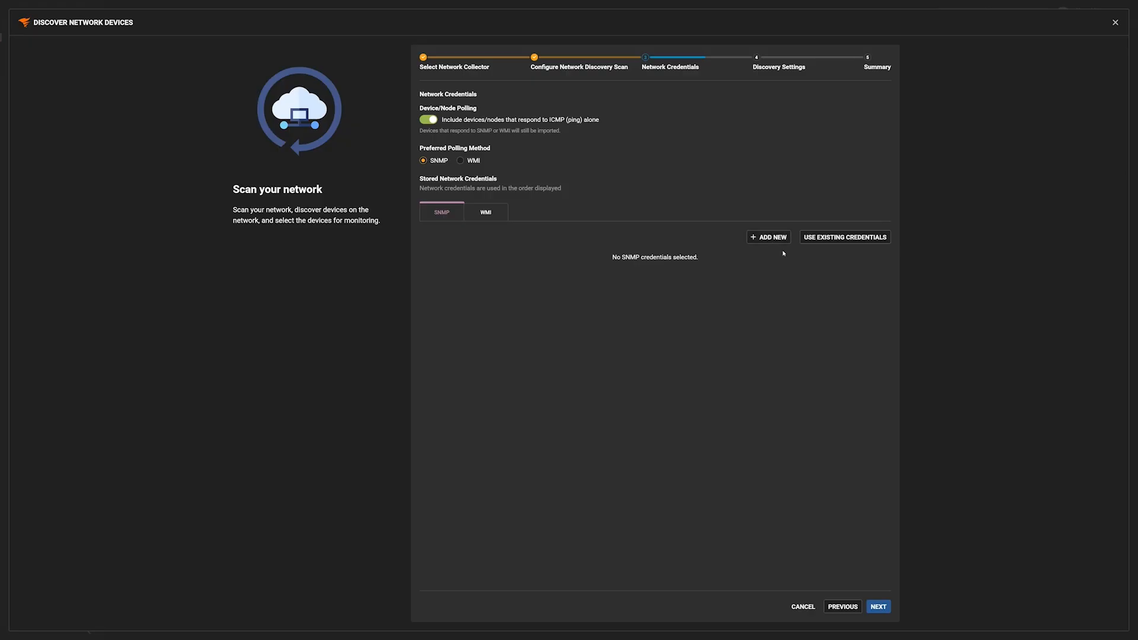
- Attach the existing SNMPv2 Public and SNMPv2 credentials to the scan
click(846, 238)
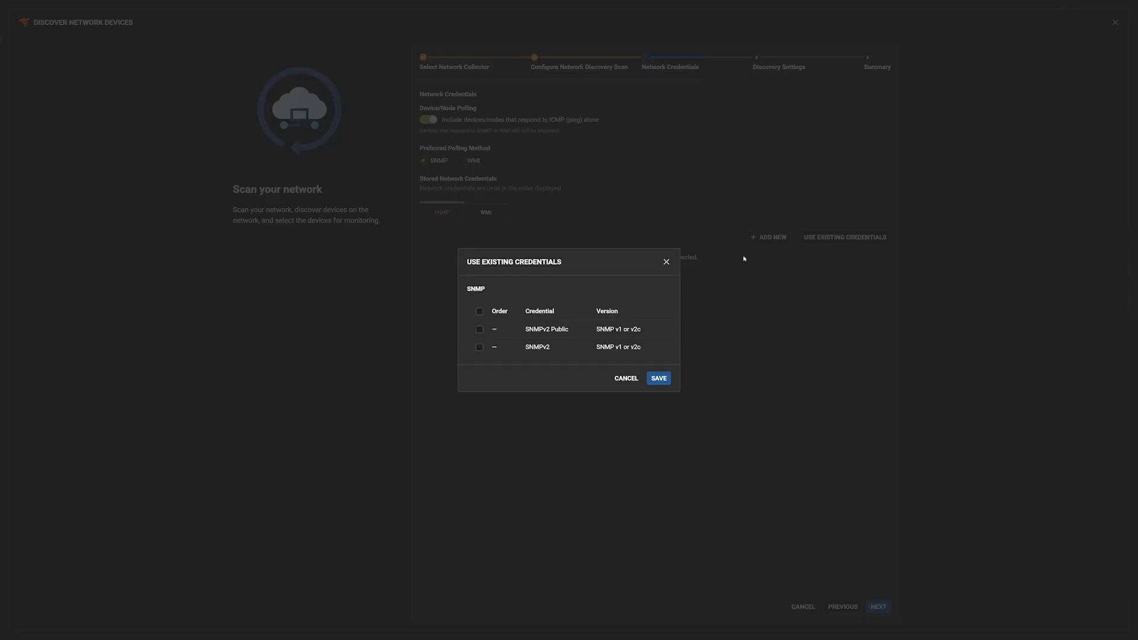
click(480, 330)
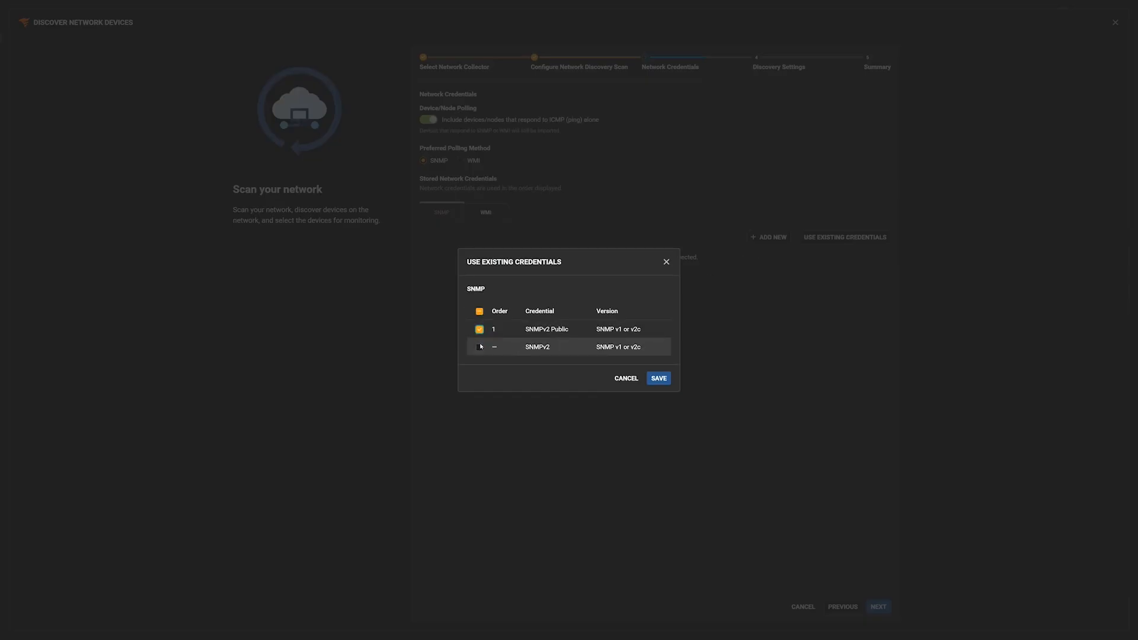
click(481, 348)
click(657, 379)
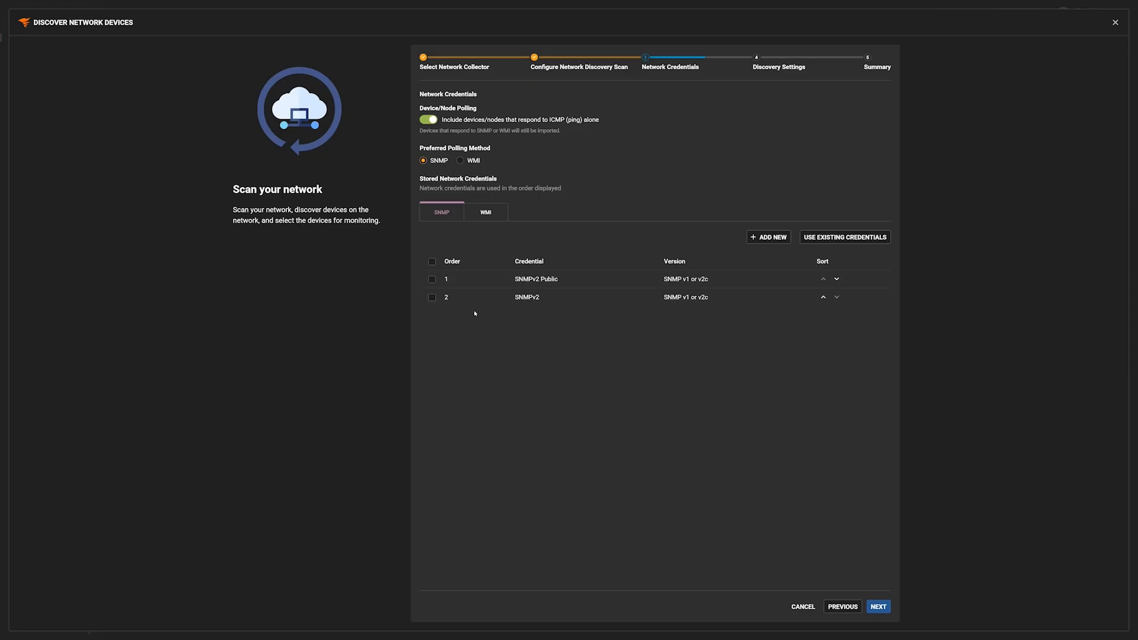
- Attach the existing Administrator and System Admin WMI credentials, then continue to discovery settings
click(488, 213)
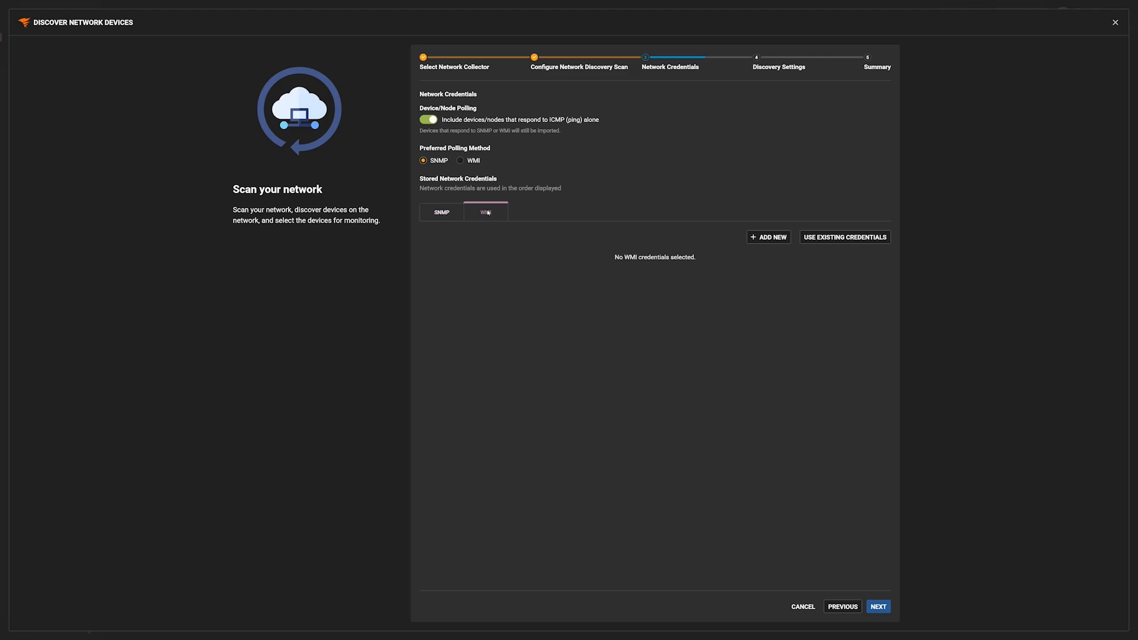
click(842, 238)
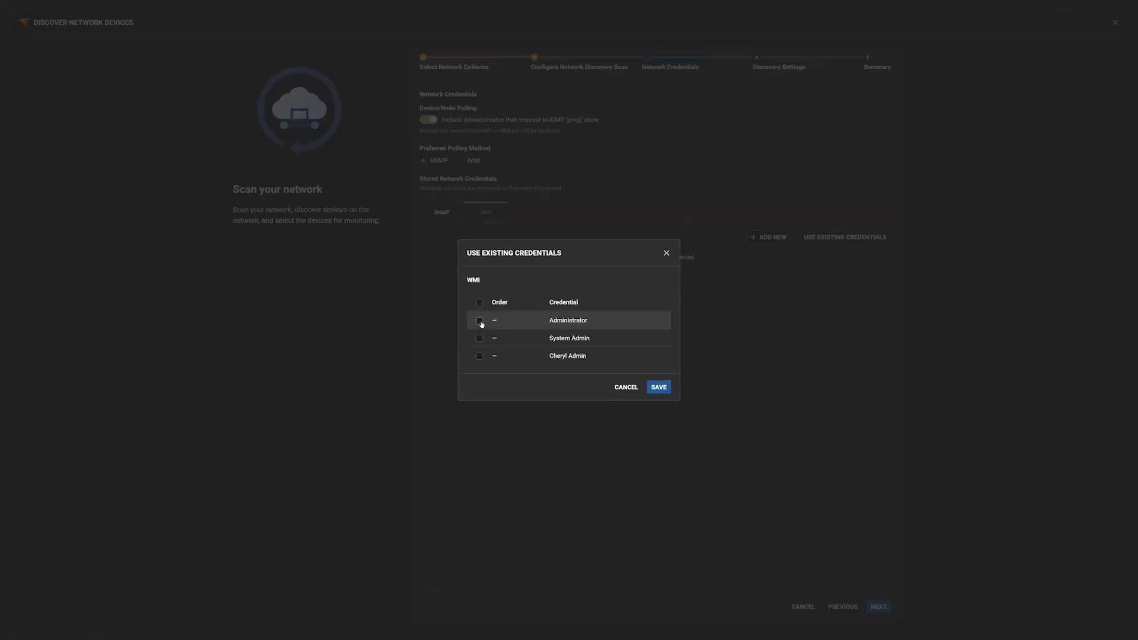
click(480, 321)
click(479, 339)
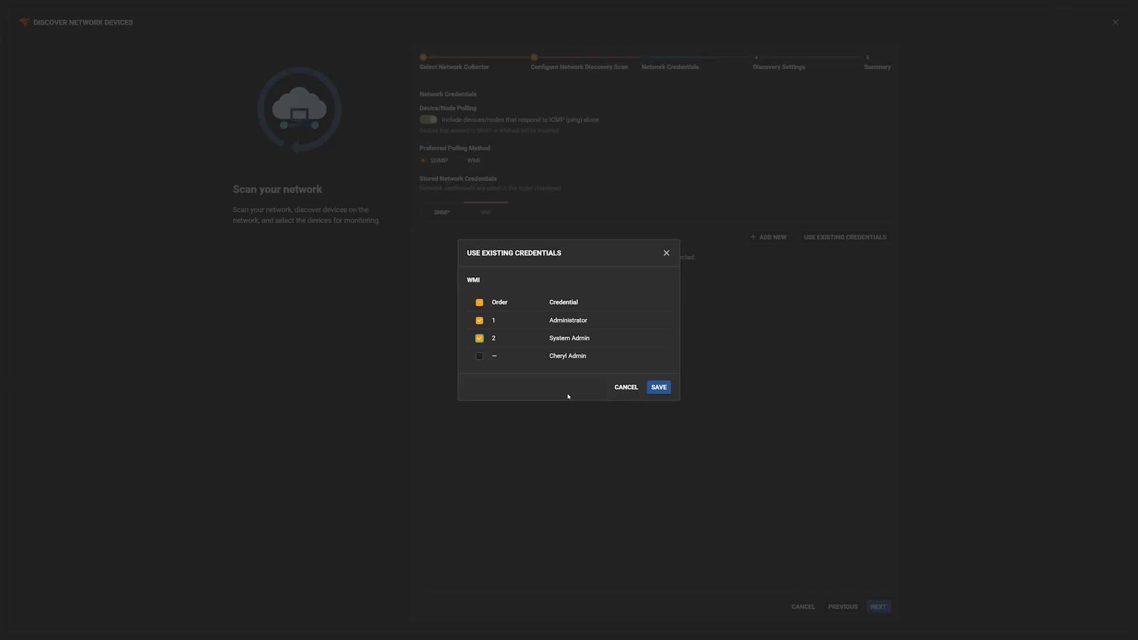
click(656, 389)
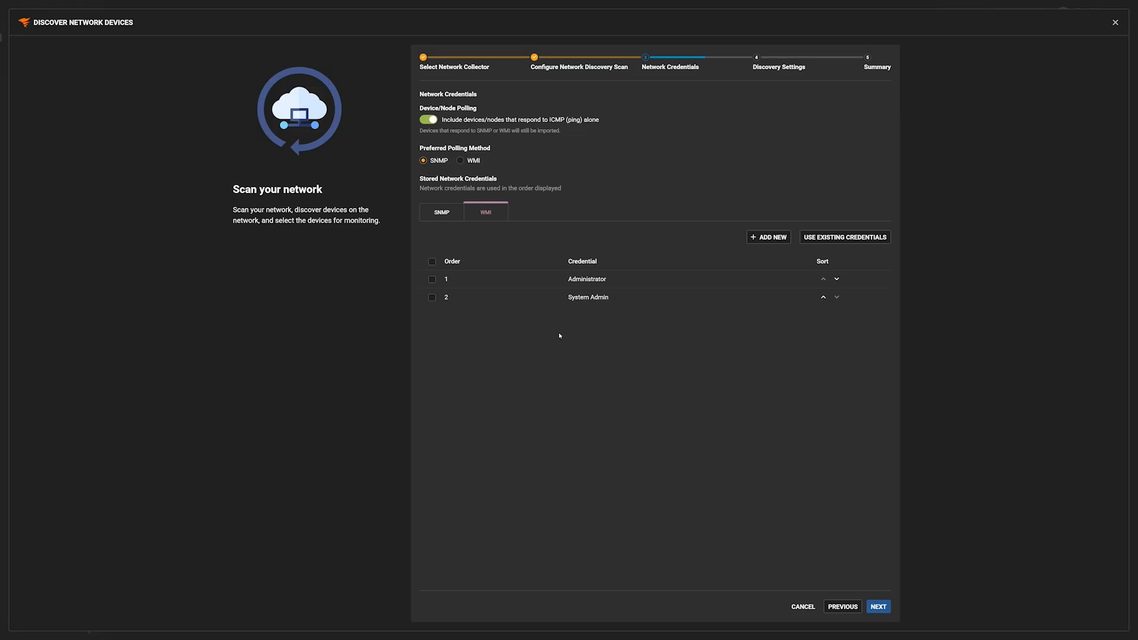
click(880, 607)
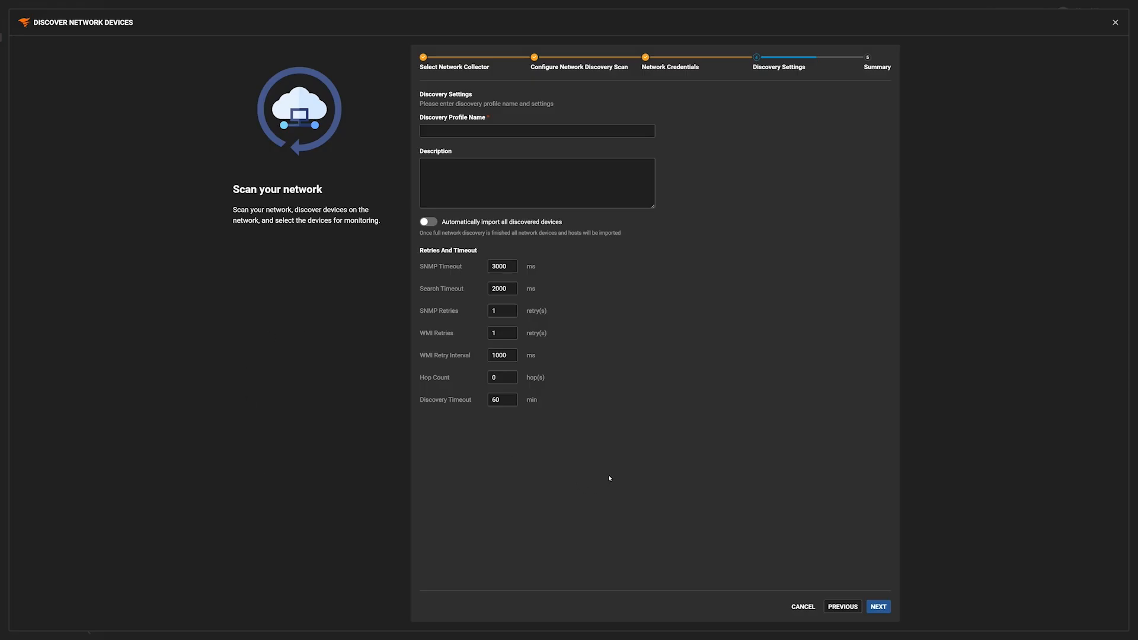
- Enter the lab test discovery profile name, keeping default retries and timeouts
click(493, 130)
text(Cheryl Lab)
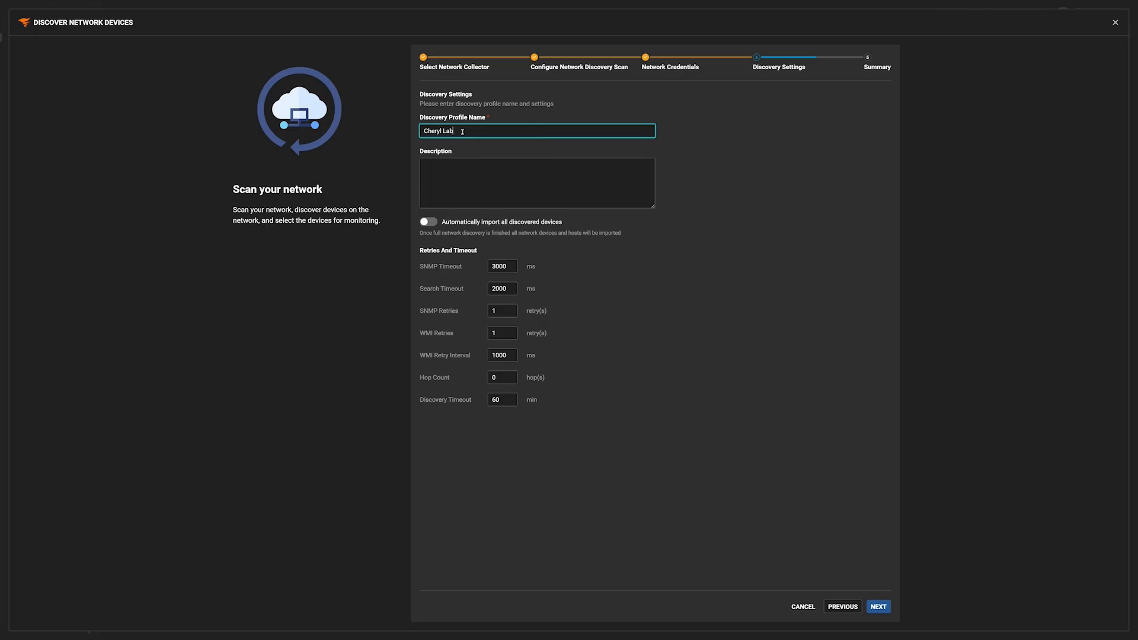
text( Test)
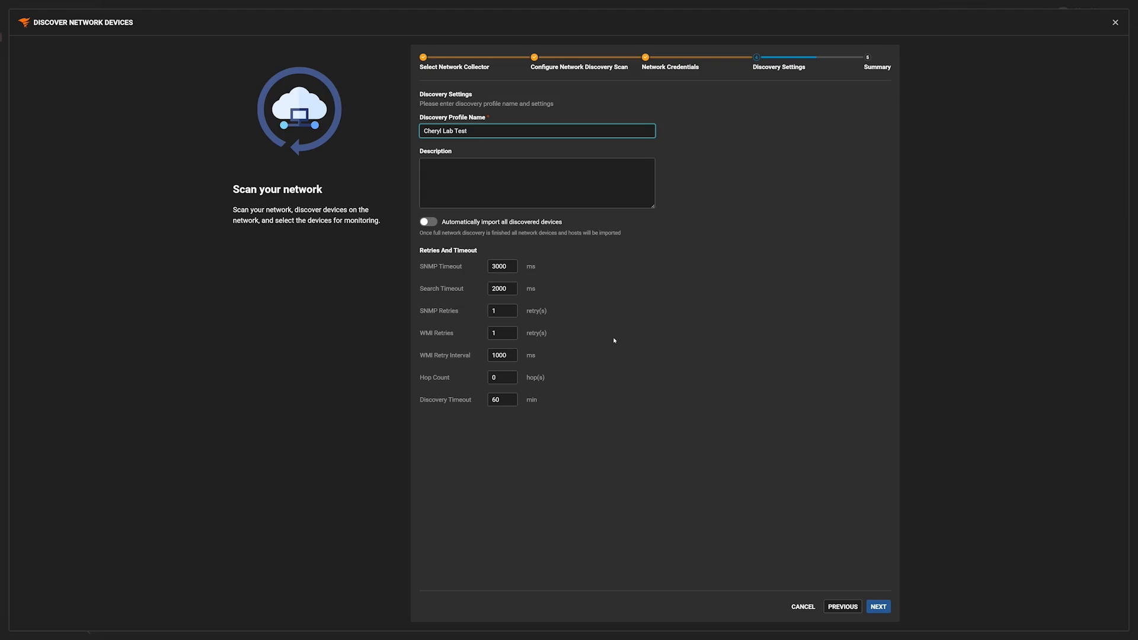
click(878, 607)
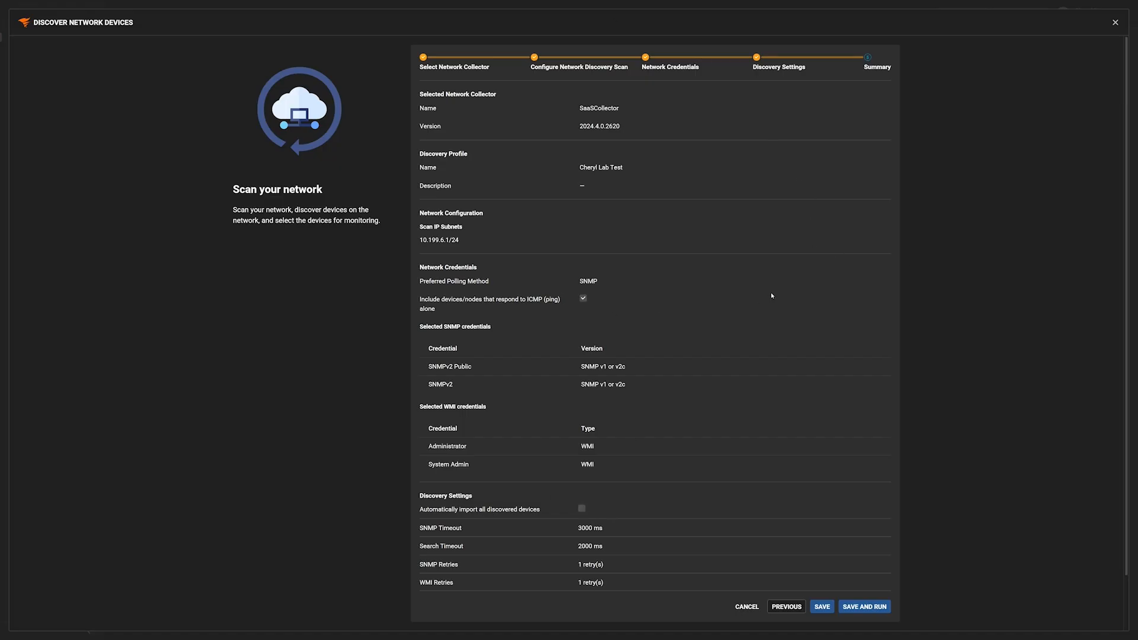
- Review the Summary page, then save and run the discovery profile
scroll(771, 296, down, 2)
scroll(718, 237, up, 2)
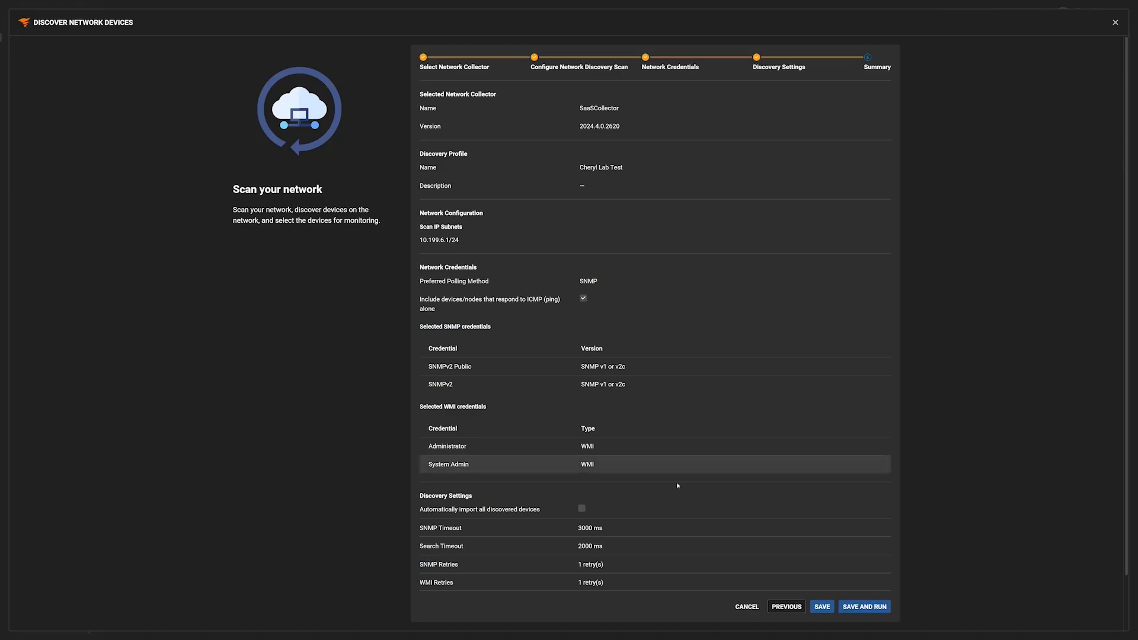
click(865, 607)
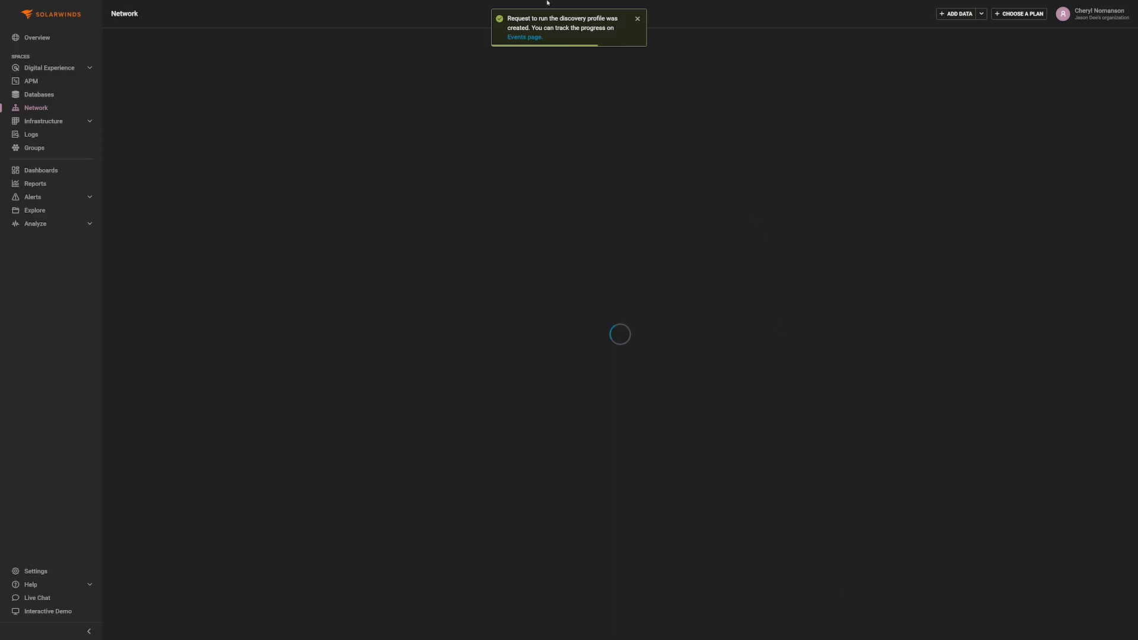
- Check the Events page for the discovery run, then go to Settings
click(526, 38)
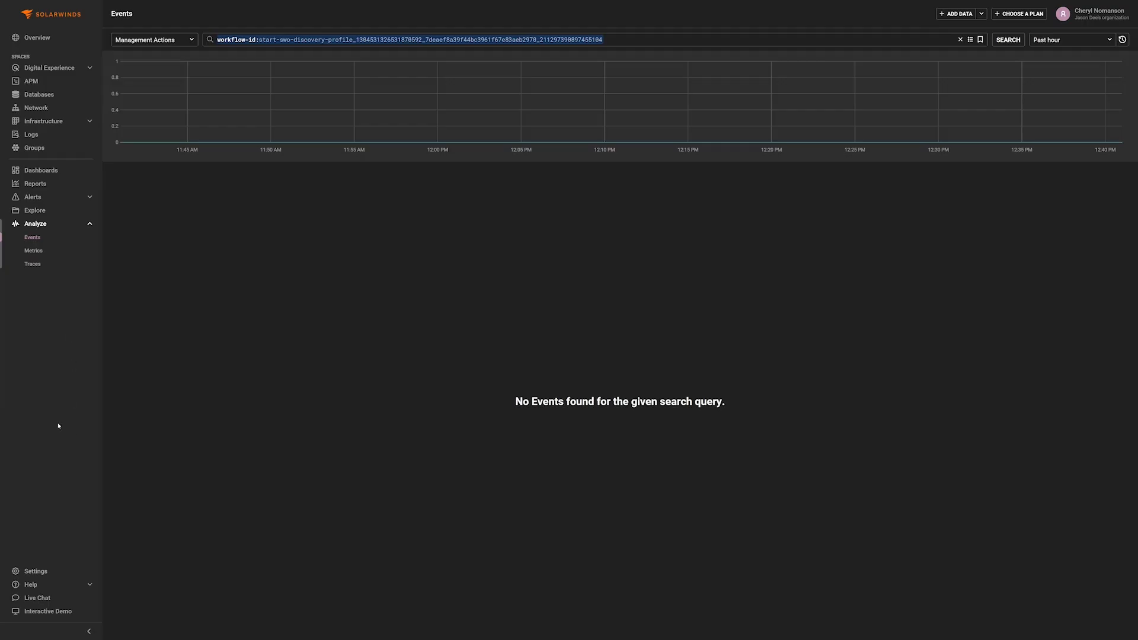
click(42, 570)
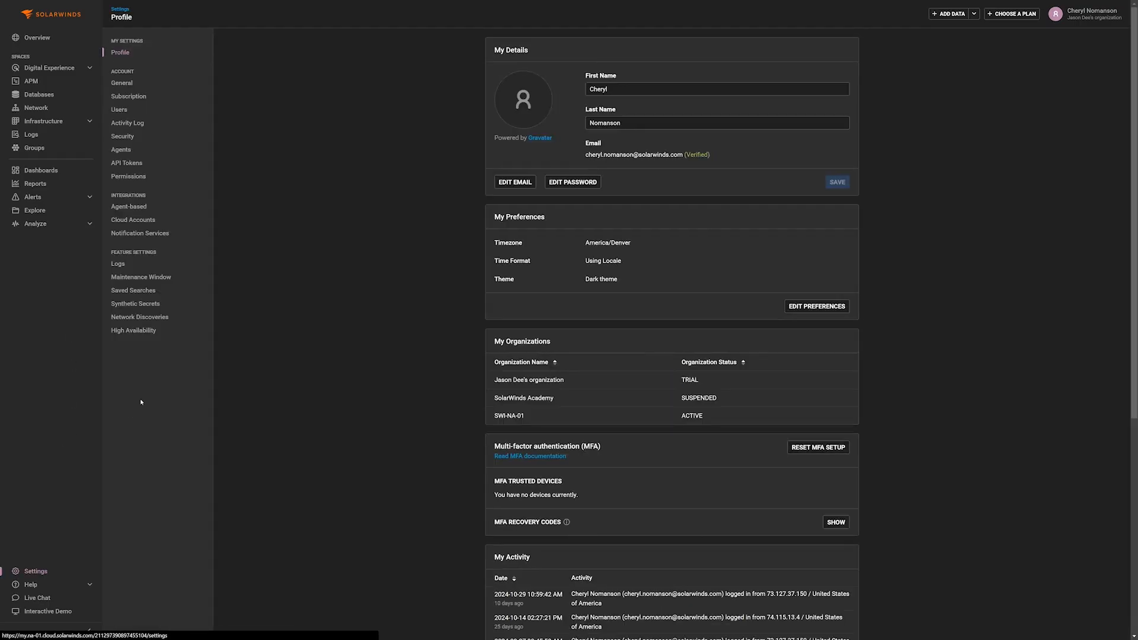
- From Network Discoveries, review the 26 hosts found by the finished lab profile
click(135, 320)
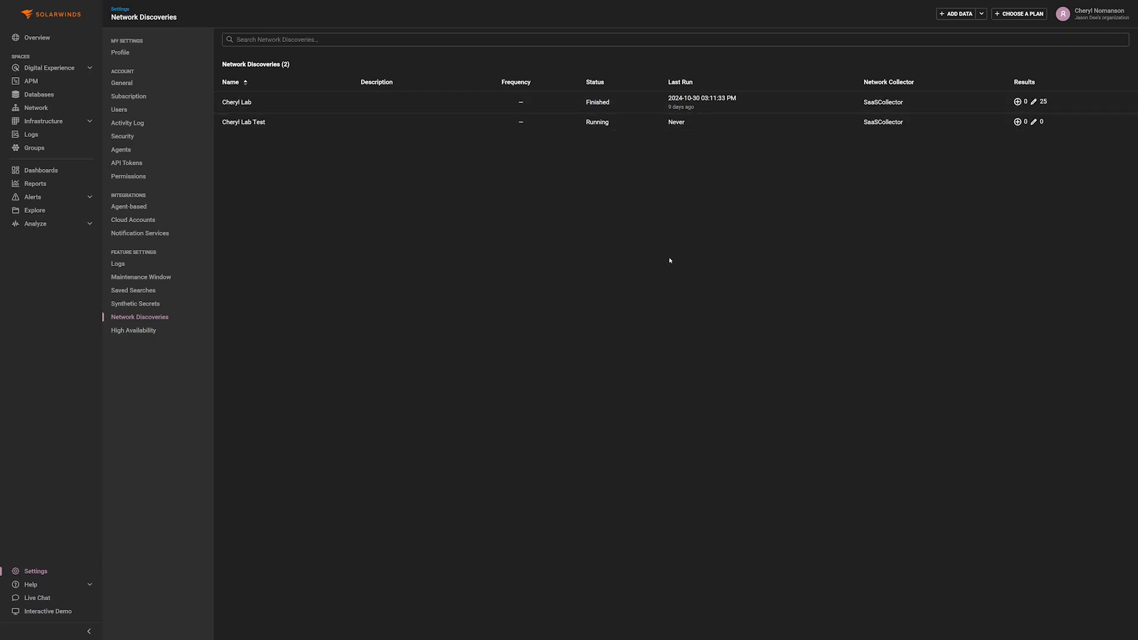
mouse_move(1018, 103)
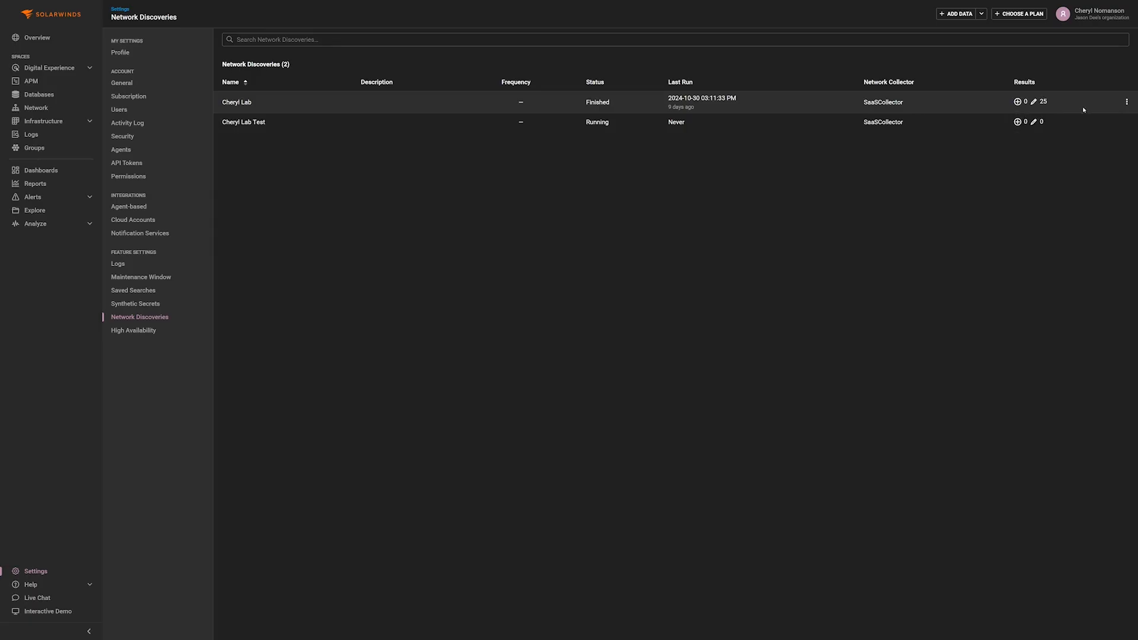
click(1127, 104)
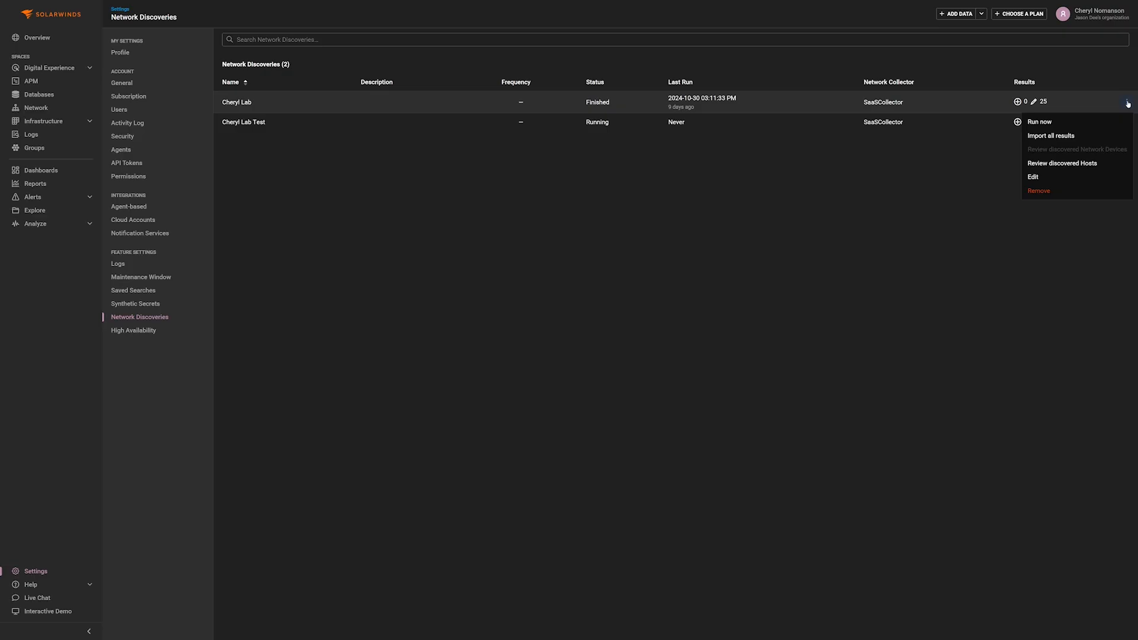
click(1050, 164)
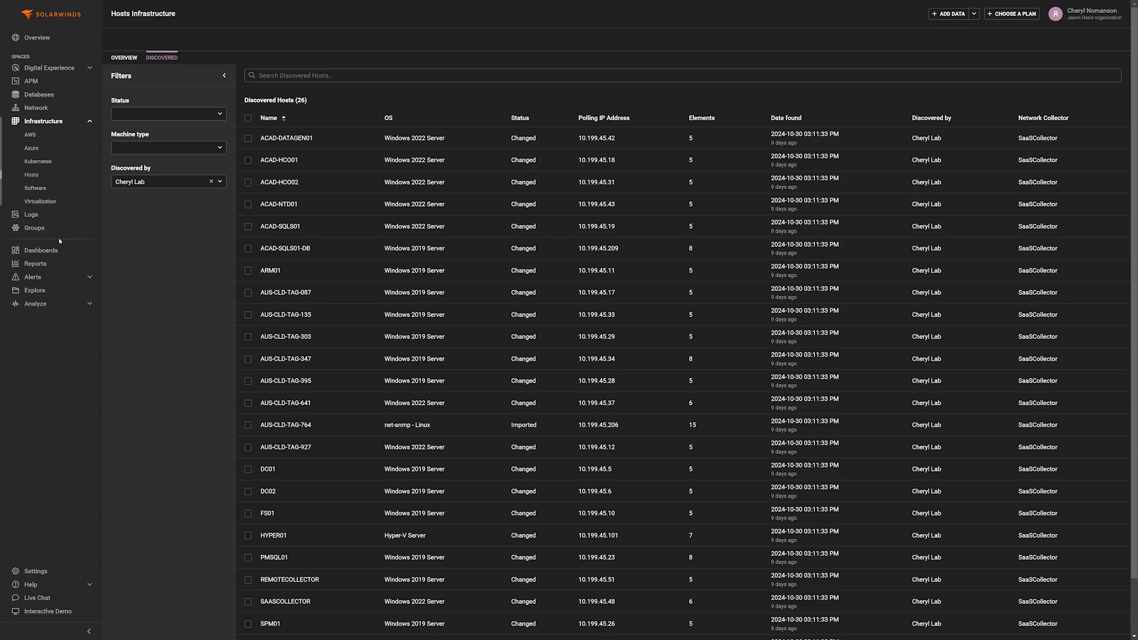
- Back in Network Discoveries, import all results from the finished lab profile
click(36, 570)
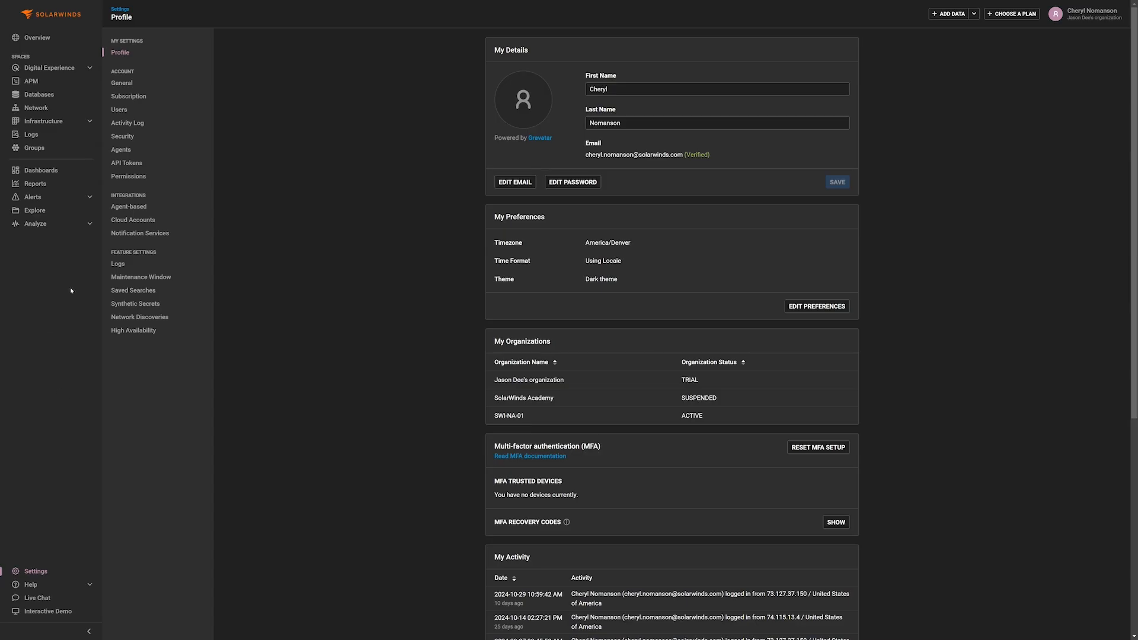
click(157, 318)
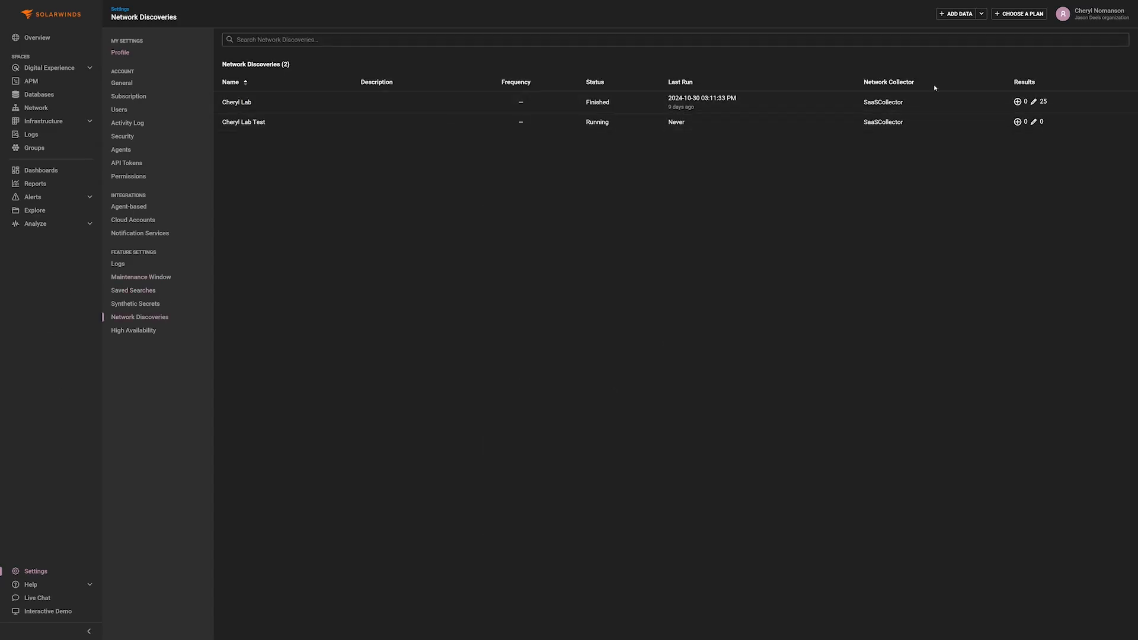
click(1127, 102)
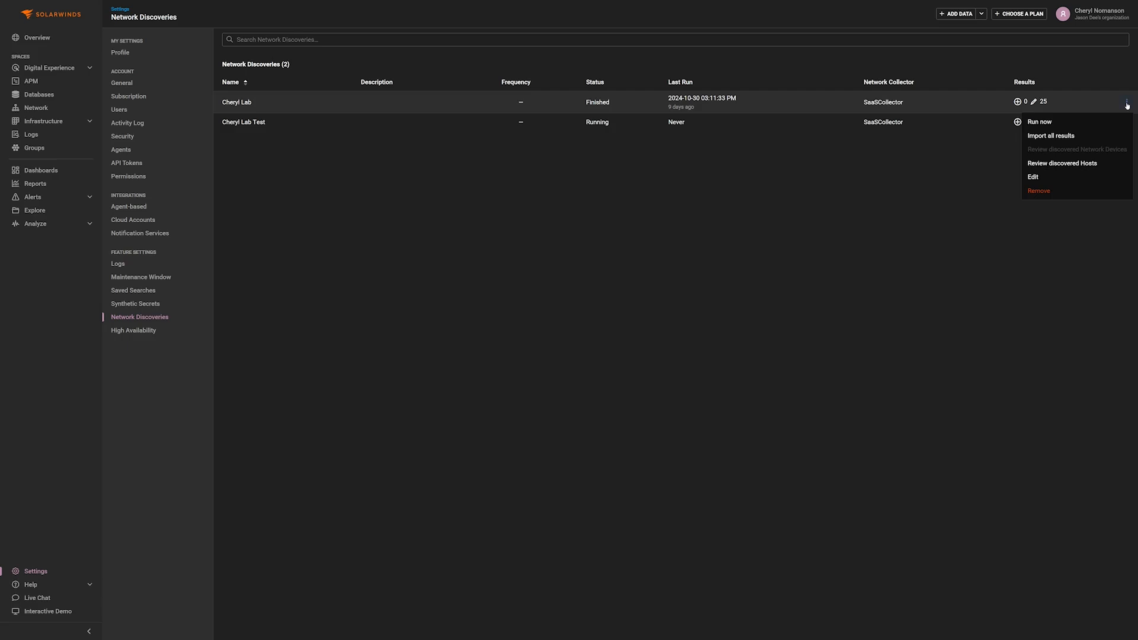
click(1055, 139)
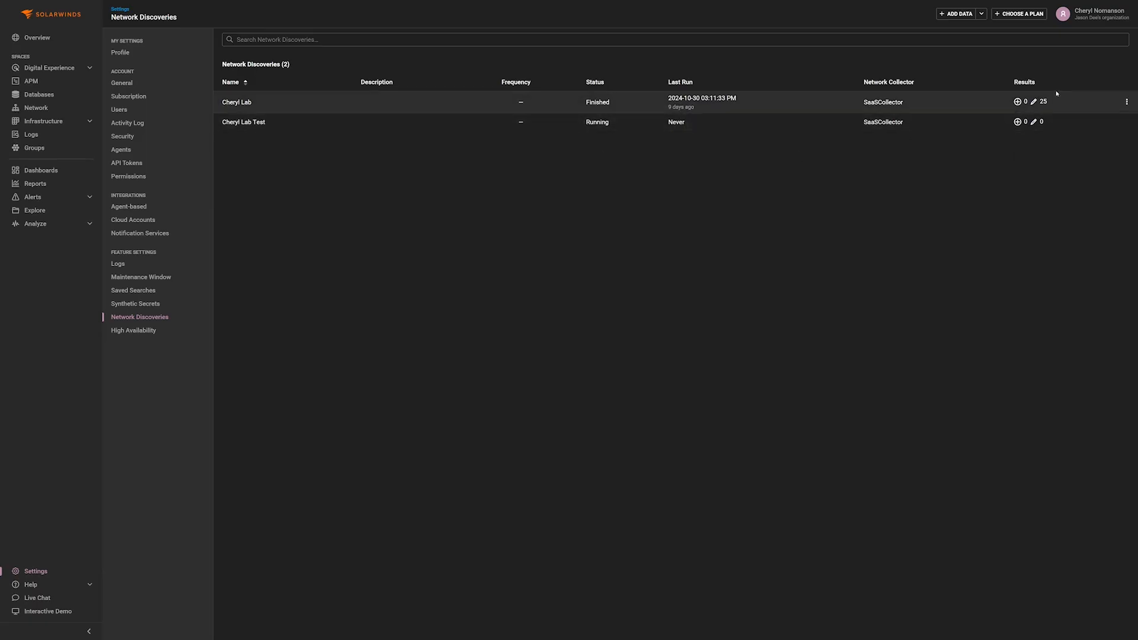
mouse_move(1055, 114)
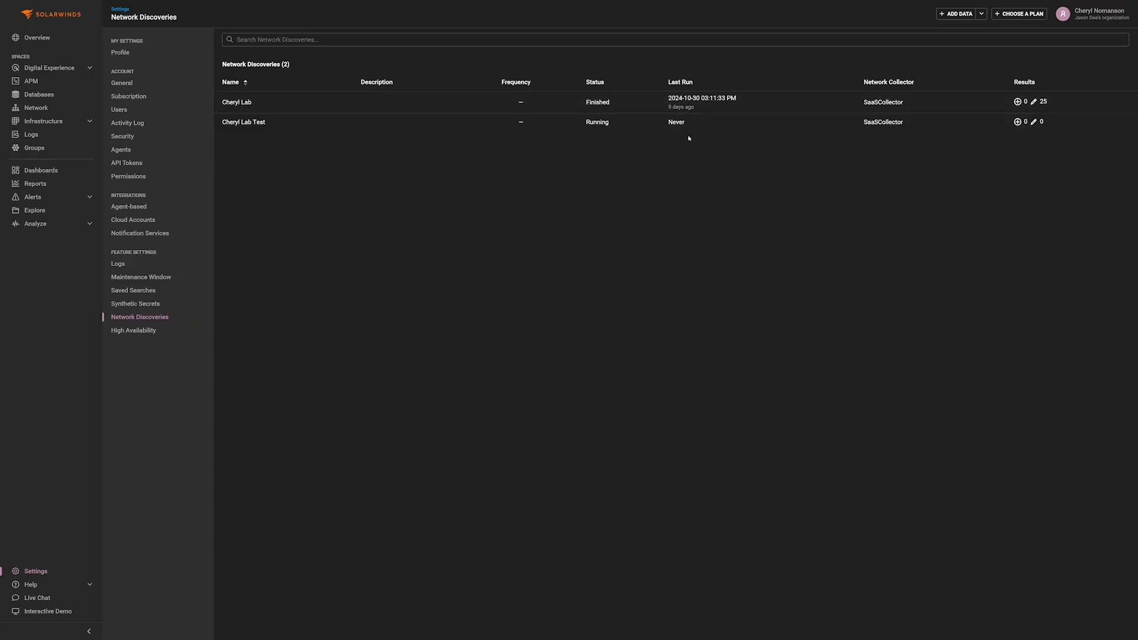